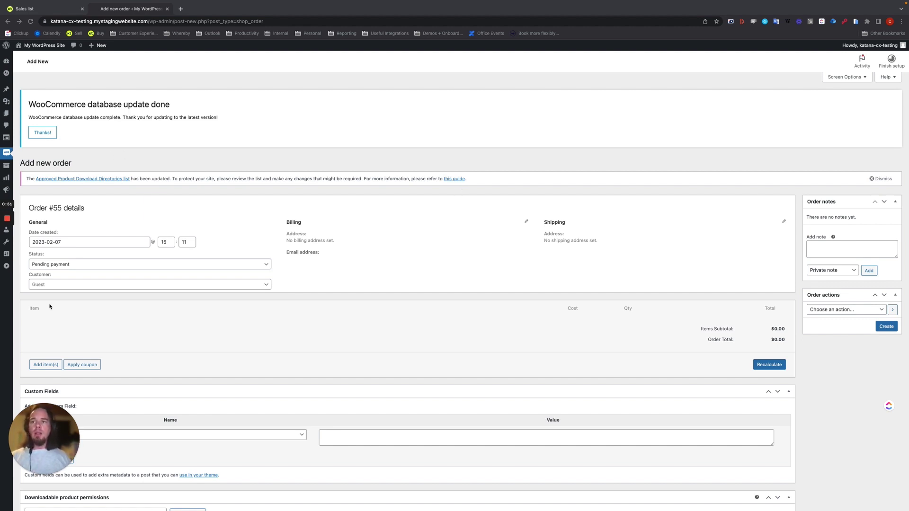
Add one T-Shirt, found by searching 'shirt', to WooCommerce order #55
{"action": "left_click", "coordinate": [43, 365]}
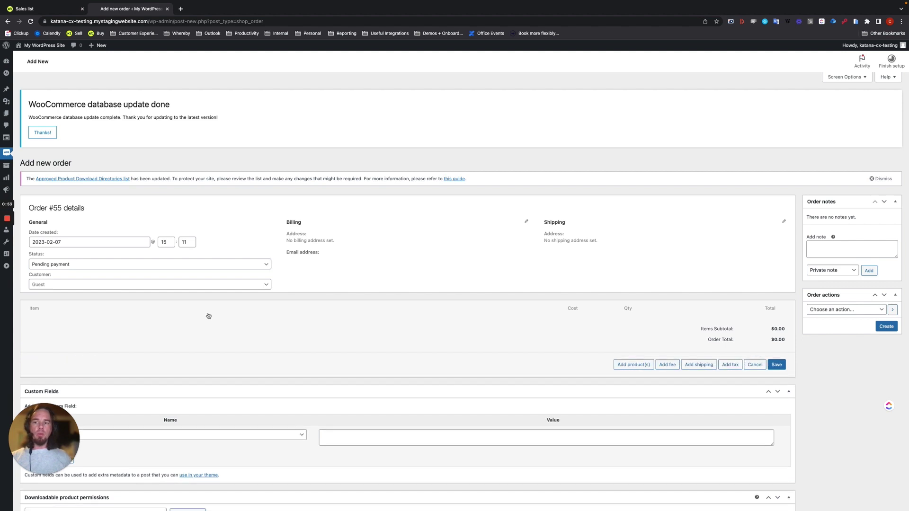
{"action": "left_click", "coordinate": [626, 365]}
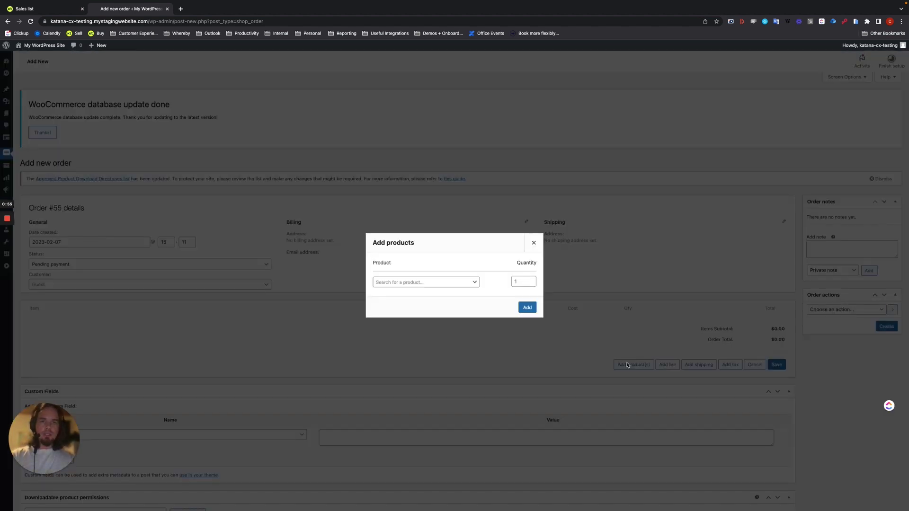
{"action": "left_click", "coordinate": [402, 284]}
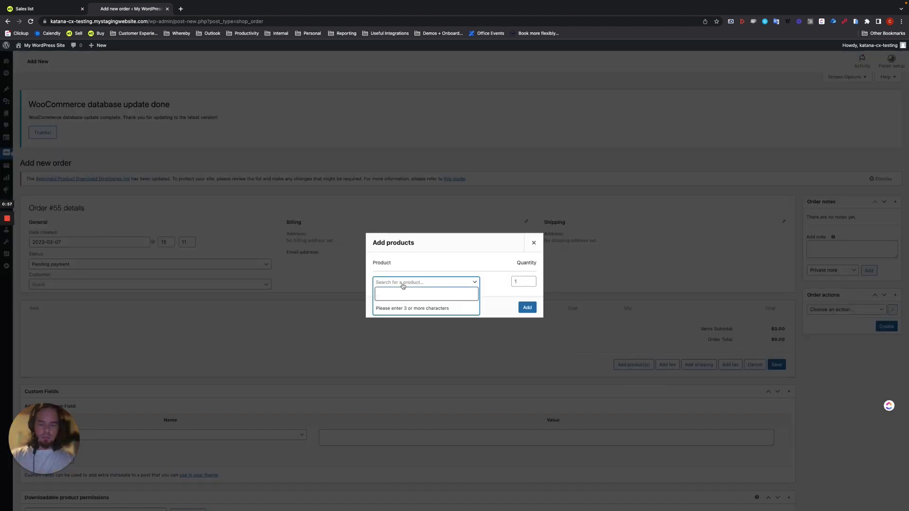
{"action": "type", "text": "shirt"}
{"action": "left_click", "coordinate": [397, 307]}
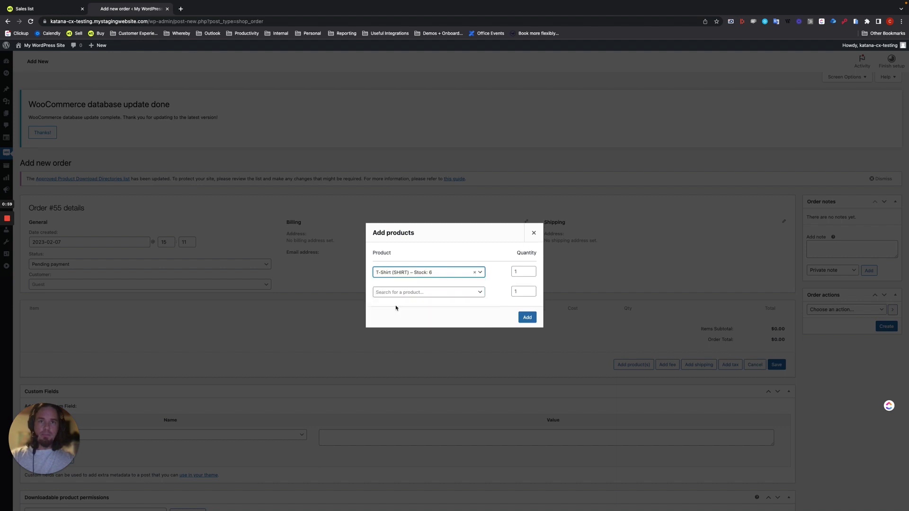
{"action": "left_click", "coordinate": [529, 320]}
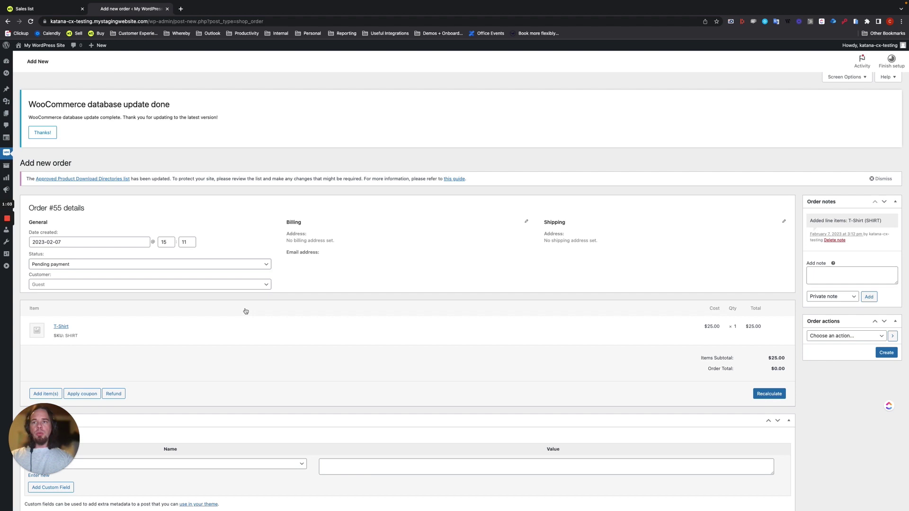
Set order #55's status to Processing and create the order
{"action": "left_click", "coordinate": [94, 266]}
{"action": "left_click", "coordinate": [82, 285]}
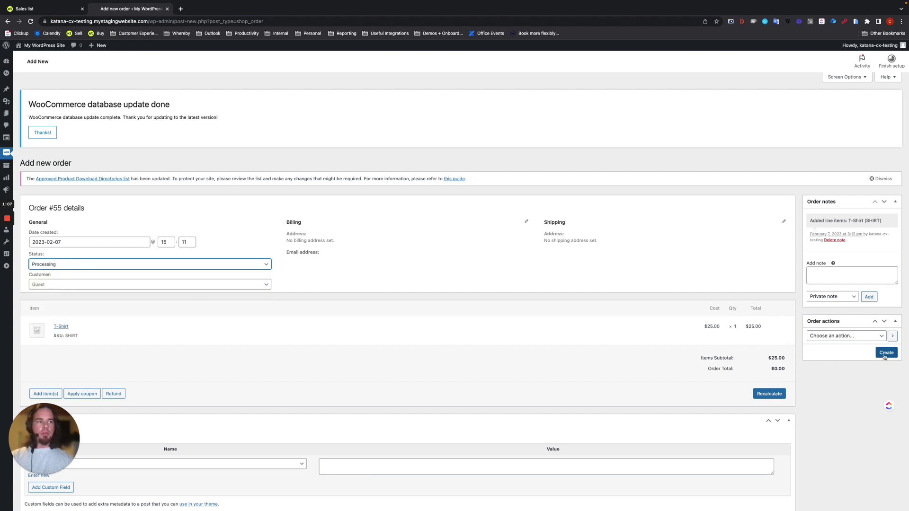
{"action": "left_click", "coordinate": [885, 353]}
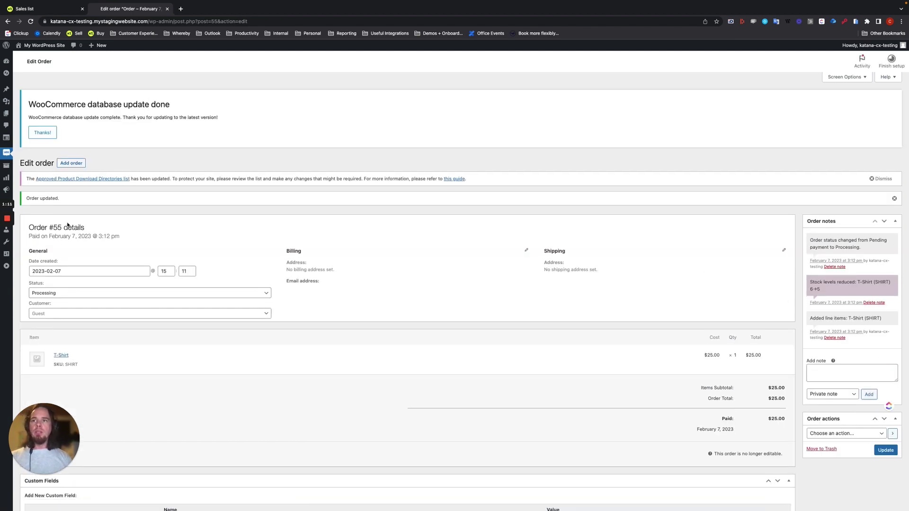
Switch to Katana's sales orders list and scroll down to order 55, now 26 orders
{"action": "left_click", "coordinate": [30, 9]}
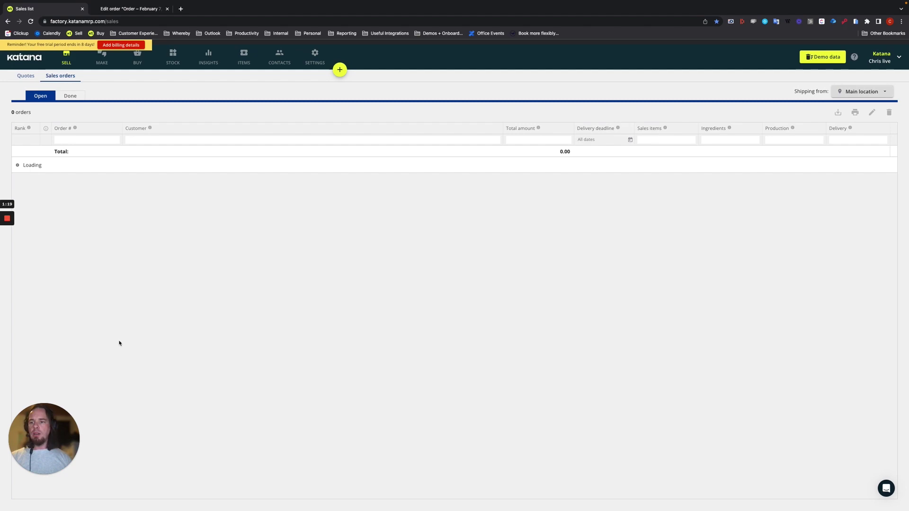
{"action": "scroll", "coordinate": [119, 343], "scroll_direction": "down", "scroll_amount": 1}
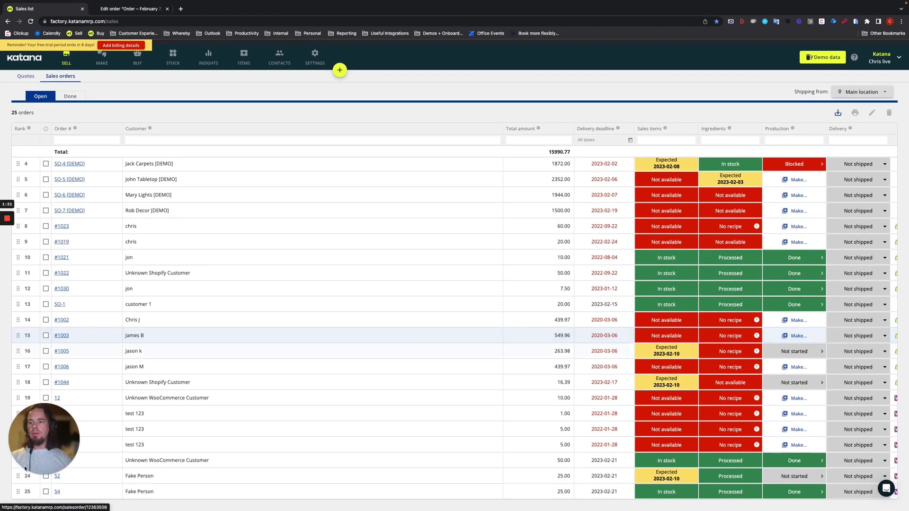
{"action": "left_click", "coordinate": [24, 469]}
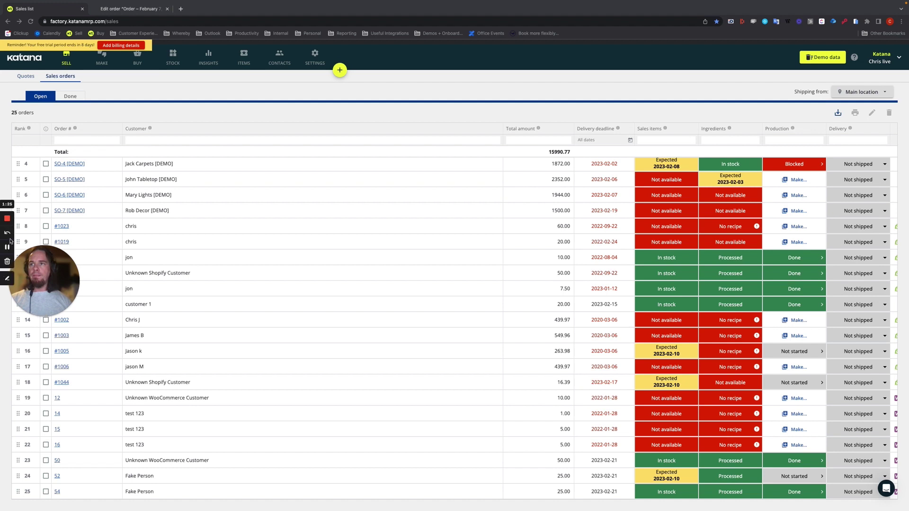
{"action": "scroll", "coordinate": [52, 436], "scroll_direction": "down", "scroll_amount": 1}
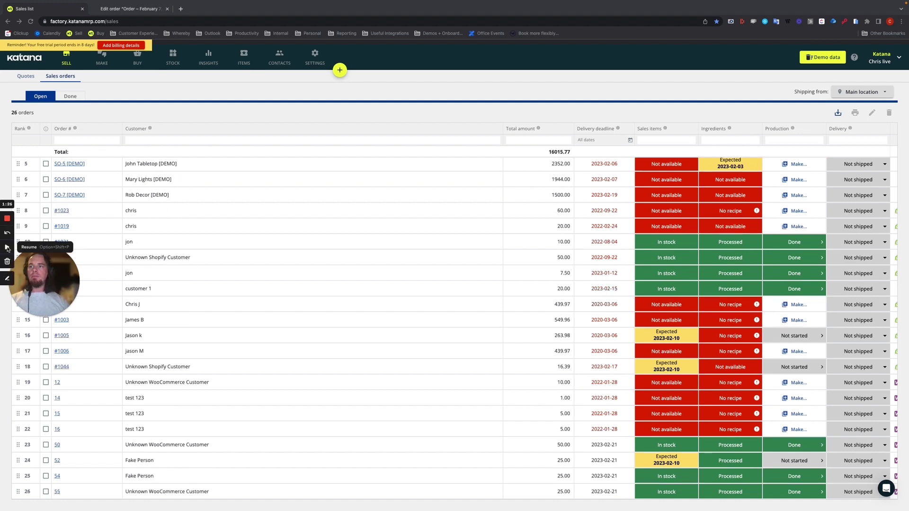
Make sales order 55's shirt line to order and open manufacturing order 55 / 1
{"action": "left_click", "coordinate": [57, 492]}
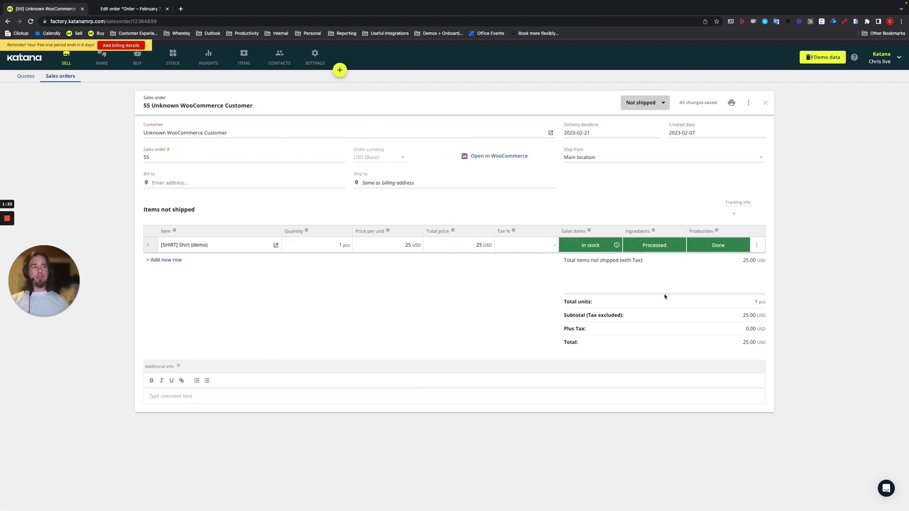
{"action": "left_click", "coordinate": [756, 245]}
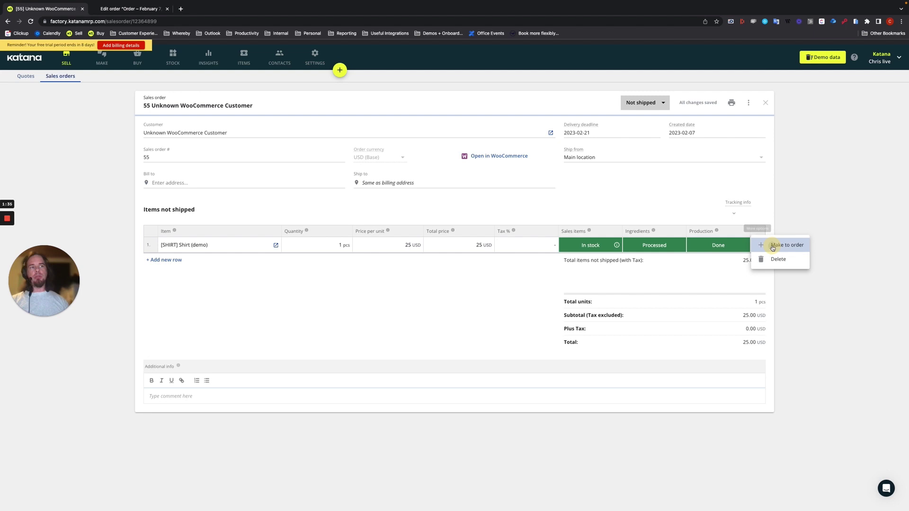
{"action": "left_click", "coordinate": [773, 246]}
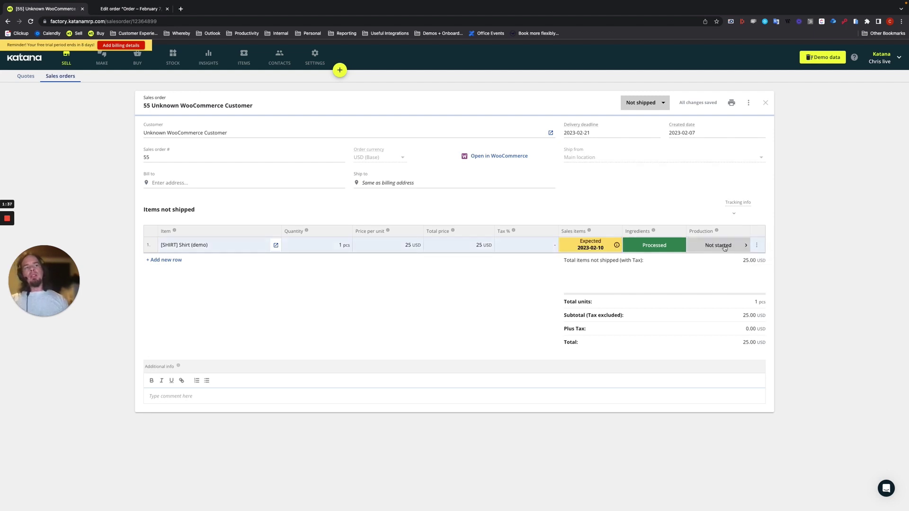
{"action": "left_click", "coordinate": [730, 245]}
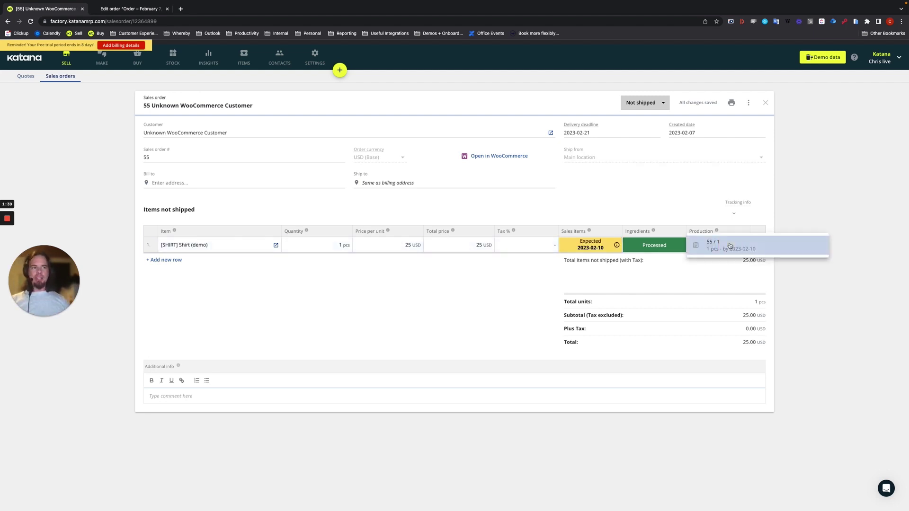
{"action": "left_click", "coordinate": [723, 246]}
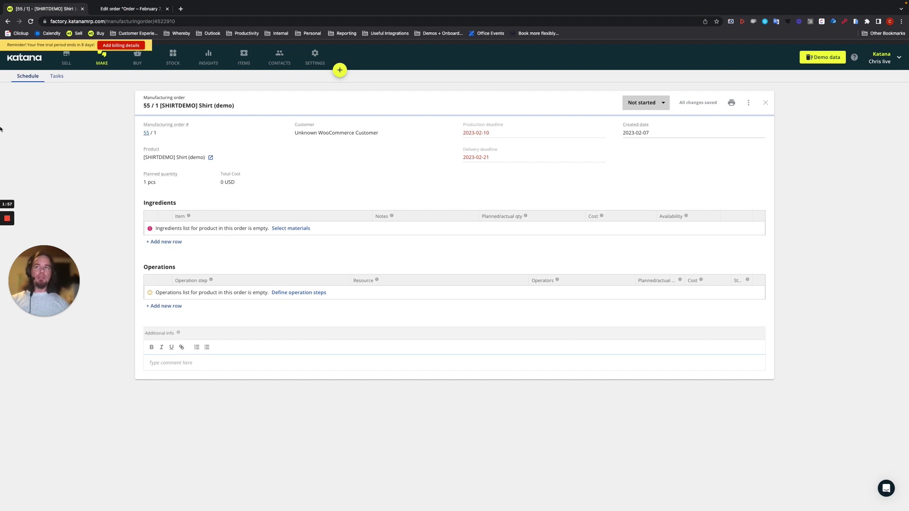
Change WooCommerce order #55's status from Processing to Completed and update it
{"action": "left_click", "coordinate": [126, 13]}
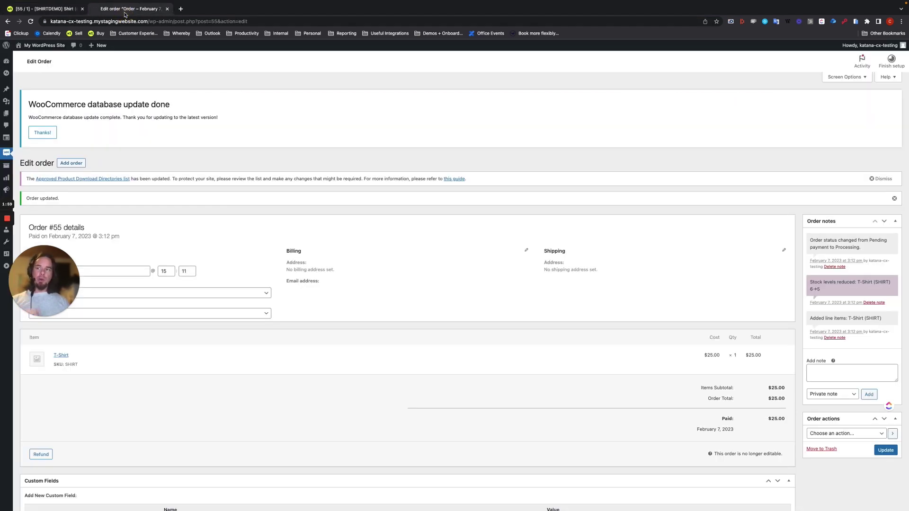
{"action": "left_click_drag", "start_coordinate": [43, 281], "coordinate": [52, 403]}
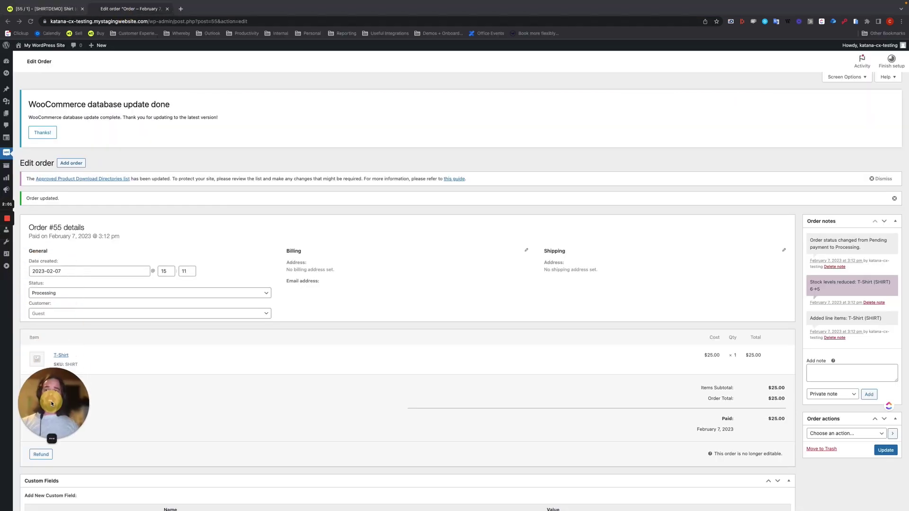
{"action": "left_click", "coordinate": [74, 293]}
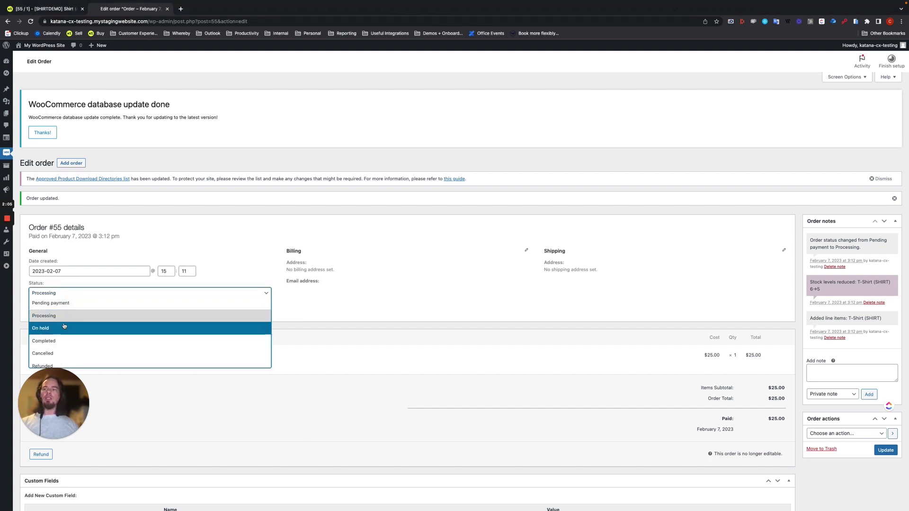
{"action": "left_click", "coordinate": [59, 341]}
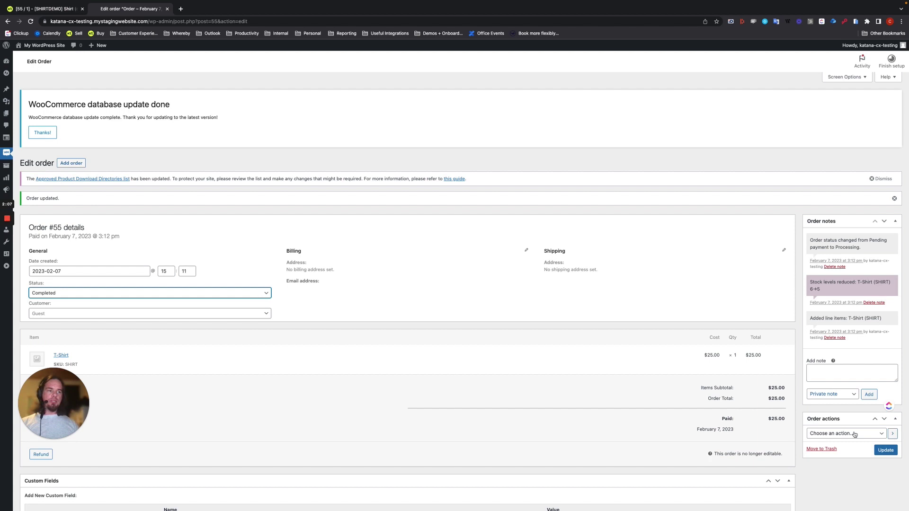
{"action": "left_click", "coordinate": [886, 450]}
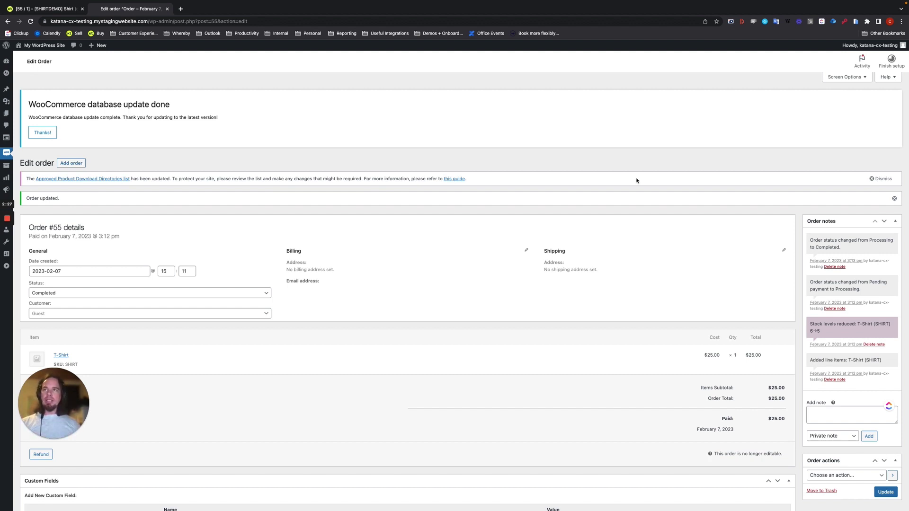
Confirm manufacturing order 55 / 1 is listed as Done on 2023-02-07, then go to sales orders
{"action": "left_click", "coordinate": [47, 10]}
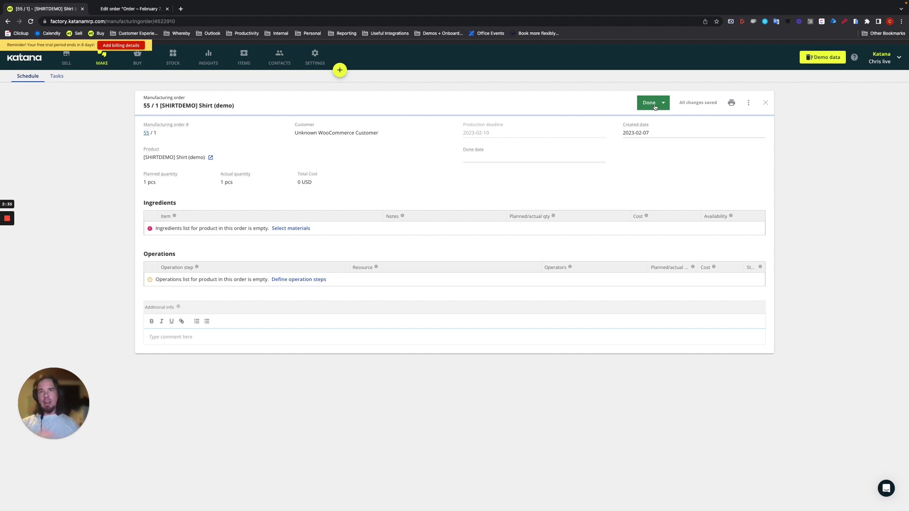
{"action": "left_click", "coordinate": [101, 60]}
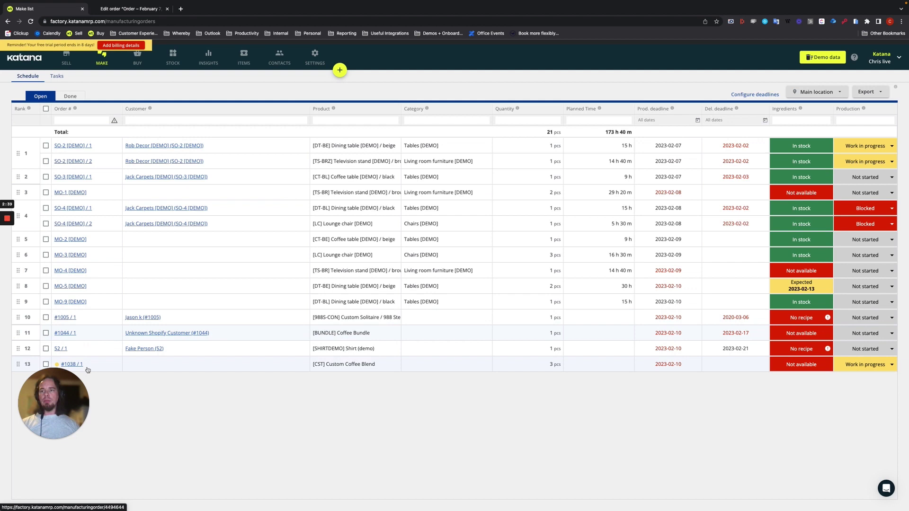
{"action": "left_click", "coordinate": [72, 96]}
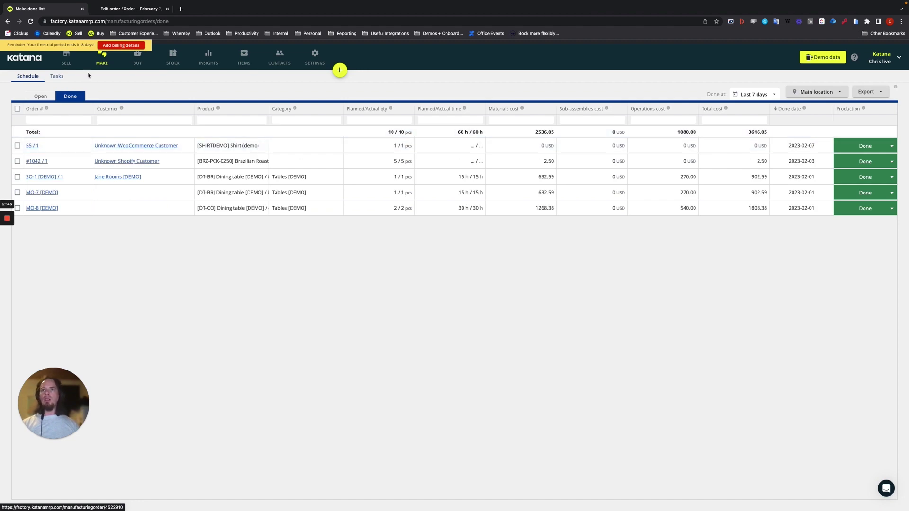
{"action": "left_click", "coordinate": [66, 57]}
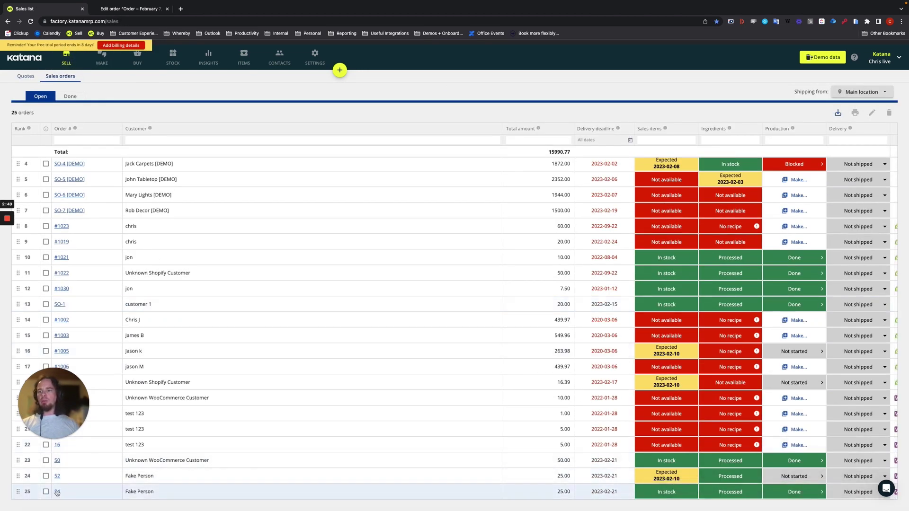
Switch the sales orders list to Done, where order 55 shows as Delivered
{"action": "left_click", "coordinate": [70, 96]}
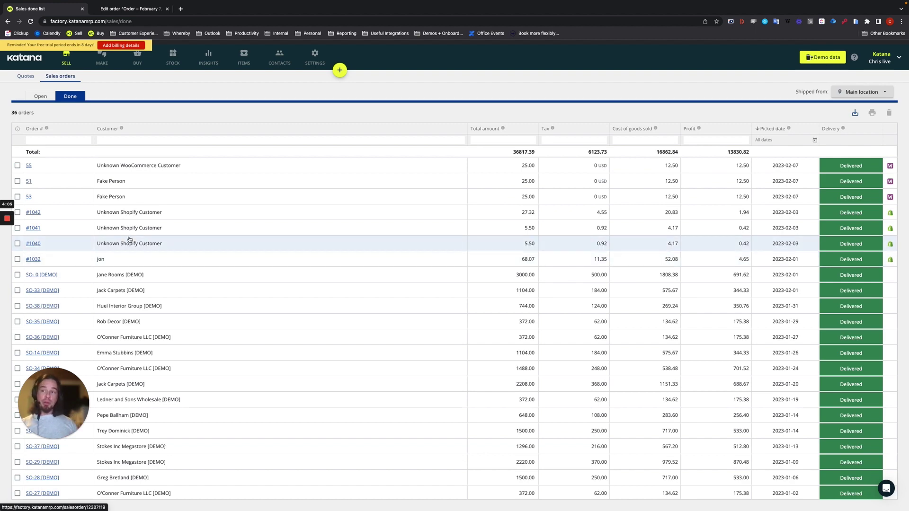
Review the manufacturing Schedule, then return to the 25 open sales orders
{"action": "left_click", "coordinate": [101, 67]}
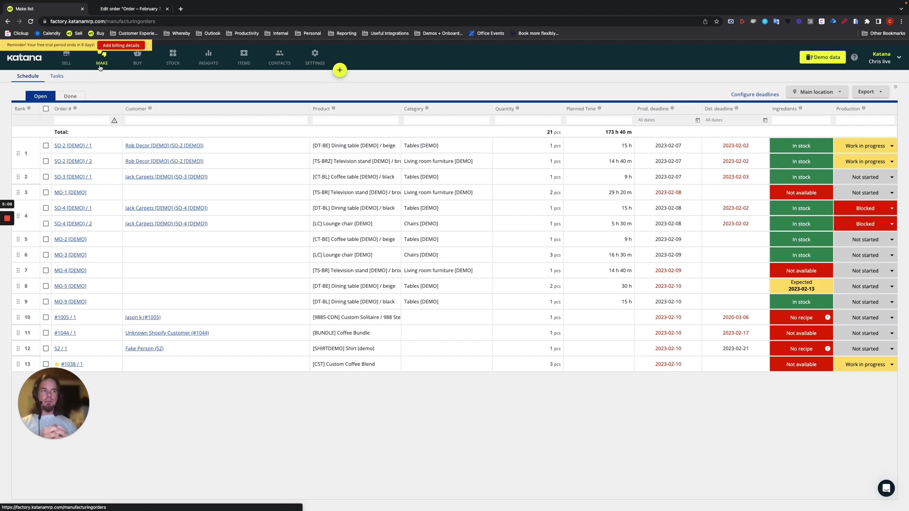
{"action": "left_click", "coordinate": [100, 68]}
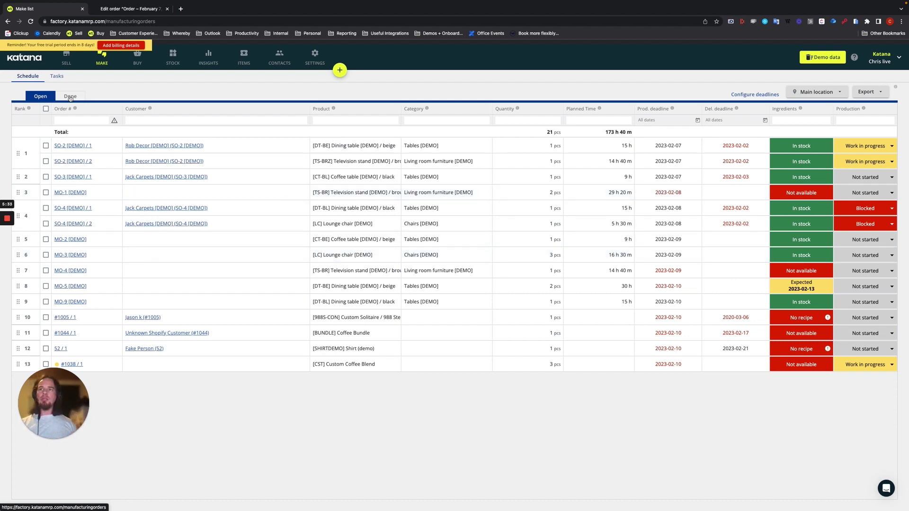
{"action": "left_click", "coordinate": [64, 61]}
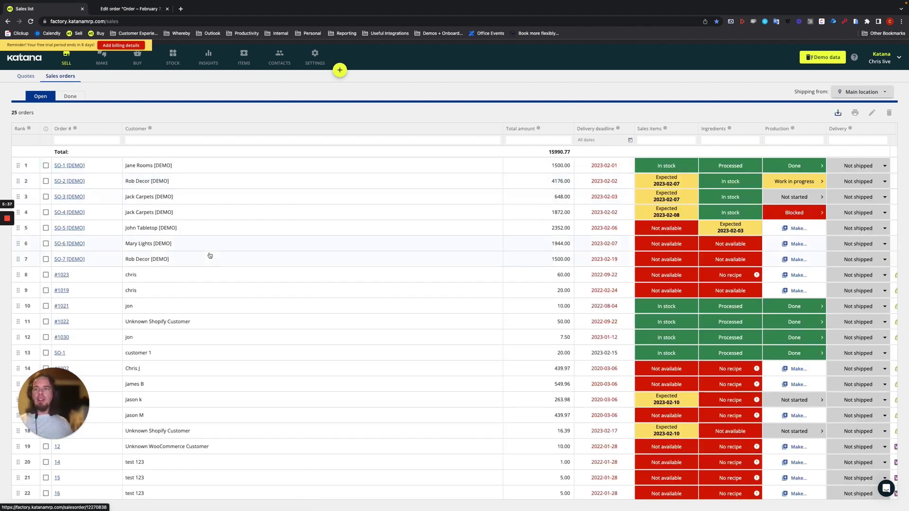
Open sales order #1005 for the custom solitaire ring and reveal its Production link
{"action": "scroll", "coordinate": [209, 256], "scroll_direction": "down", "scroll_amount": 2}
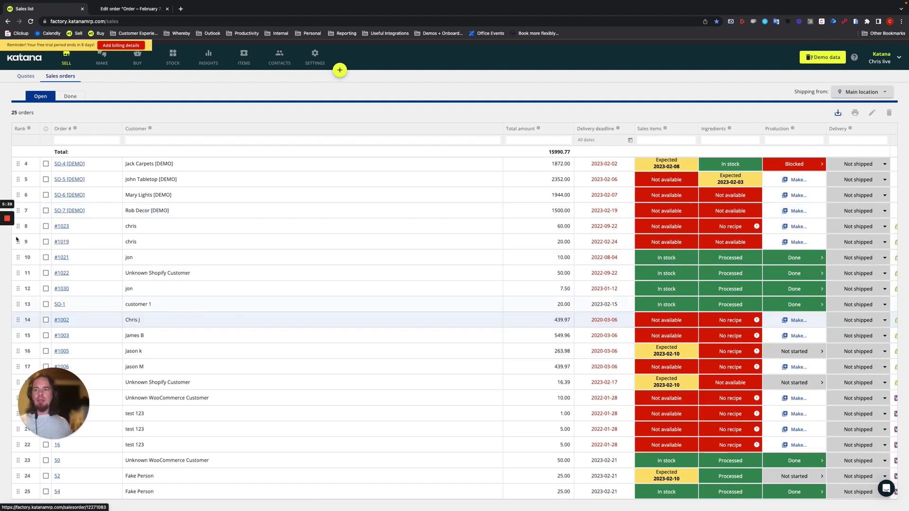
{"action": "scroll", "coordinate": [75, 321], "scroll_direction": "up", "scroll_amount": 2}
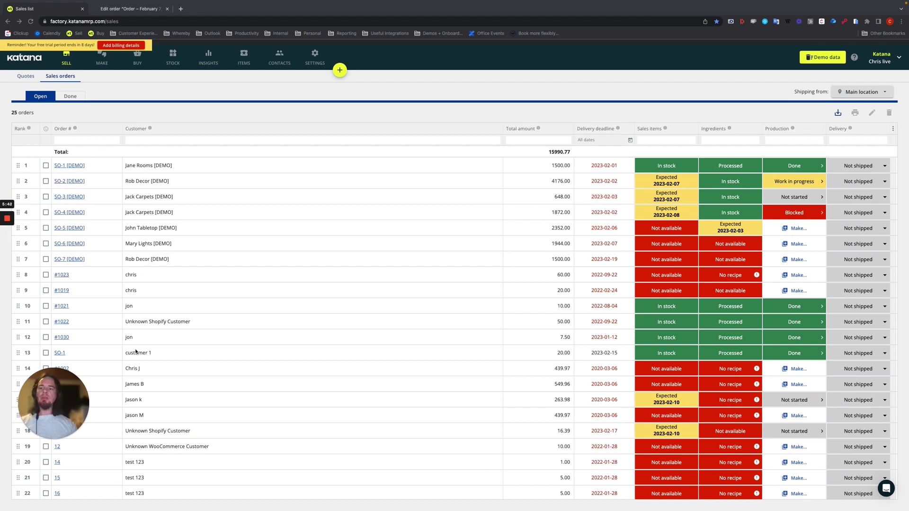
{"action": "left_click", "coordinate": [136, 399]}
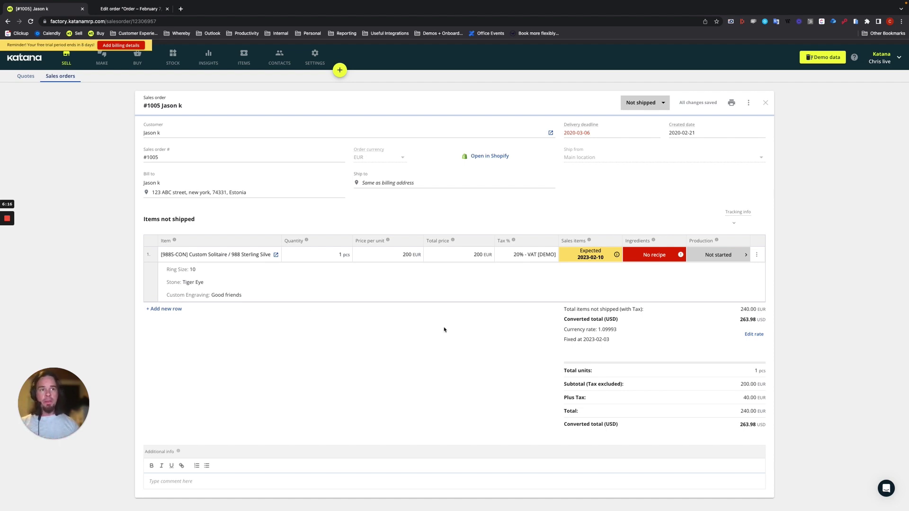
{"action": "left_click", "coordinate": [721, 256]}
Open manufacturing order #1005 / 1 linked to the custom solitaire ring line
{"action": "left_click", "coordinate": [722, 259]}
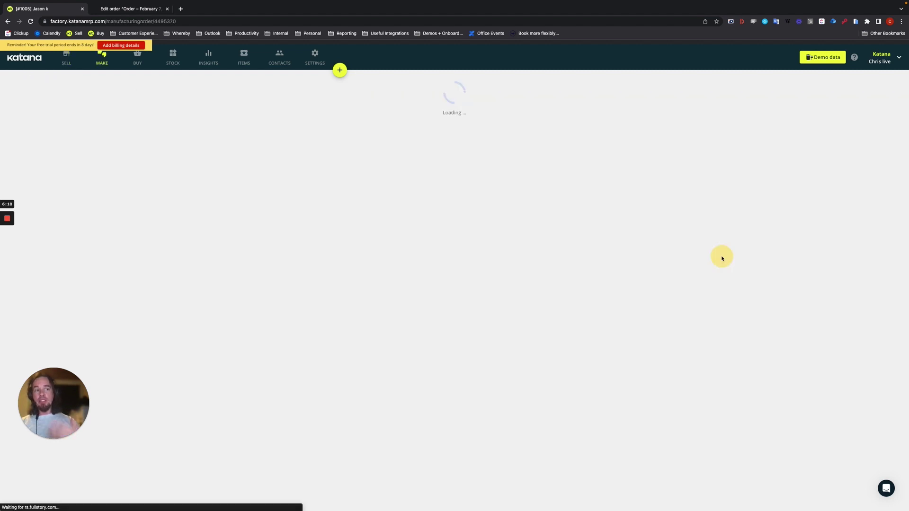